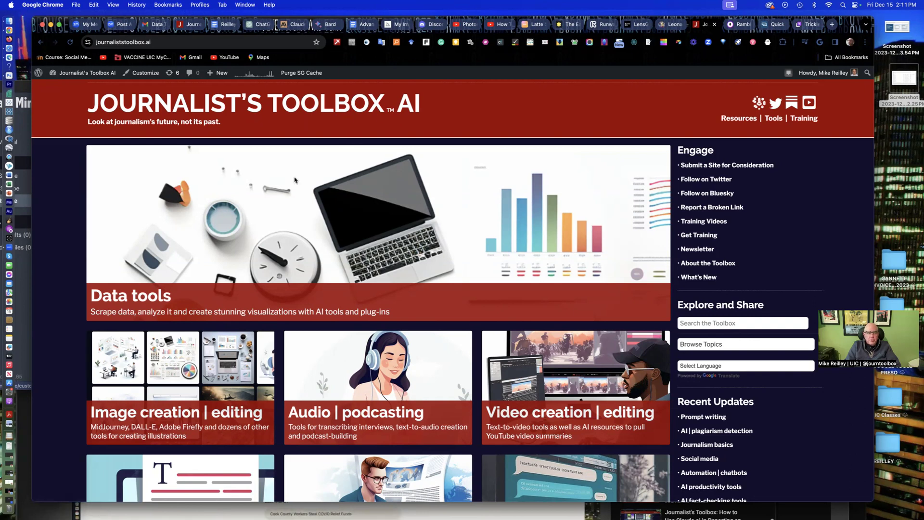
Look through the tools listed on the Audio | podcasting page of Journalist's Toolbox AI and return to the homepage.
{"action": "scroll", "coordinate": [289, 308], "scroll_direction": "down", "scroll_amount": 5}
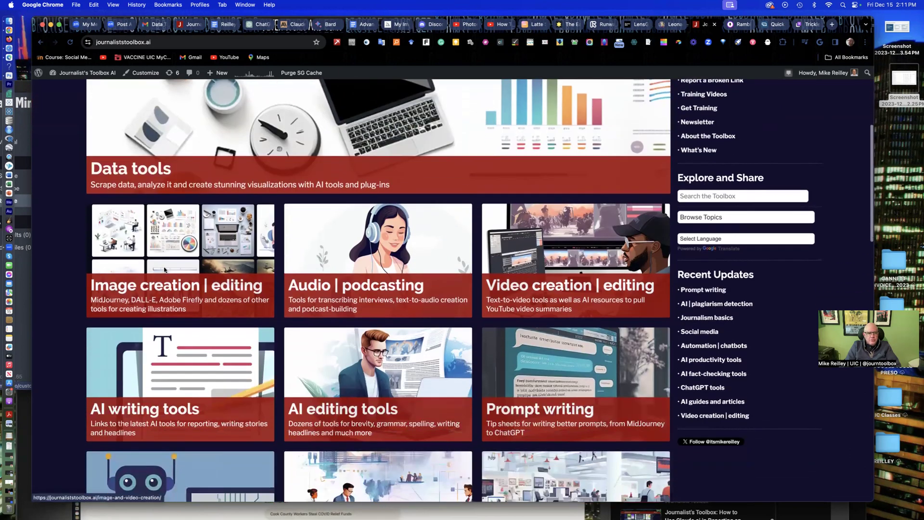
{"action": "left_click", "coordinate": [344, 289]}
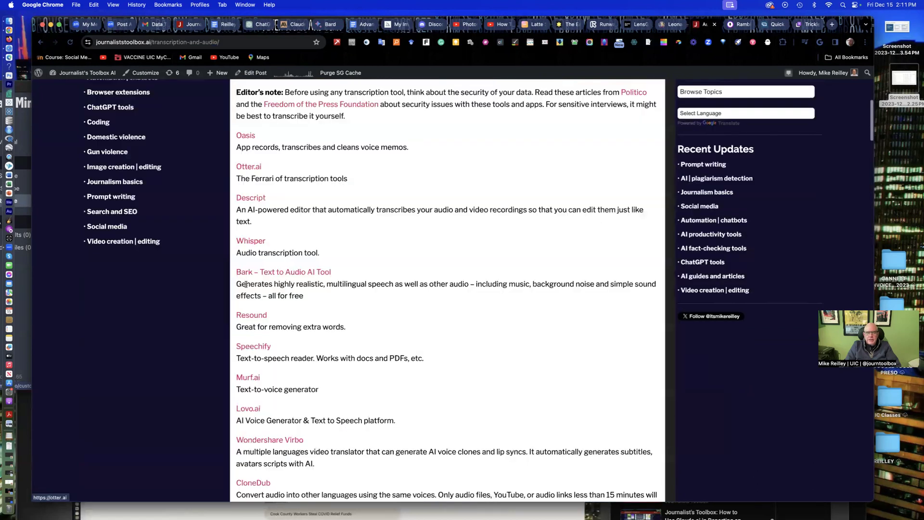
{"action": "scroll", "coordinate": [388, 380], "scroll_direction": "down", "scroll_amount": 5}
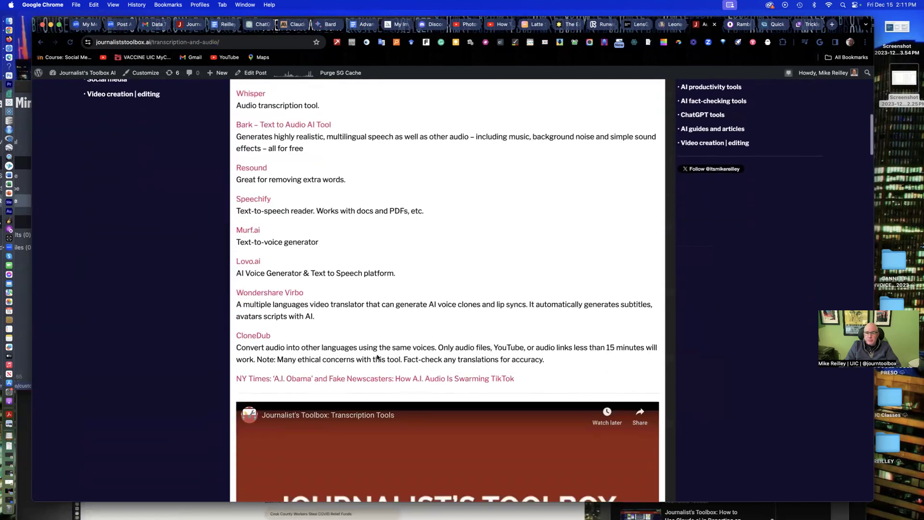
{"action": "scroll", "coordinate": [377, 357], "scroll_direction": "down", "scroll_amount": 6}
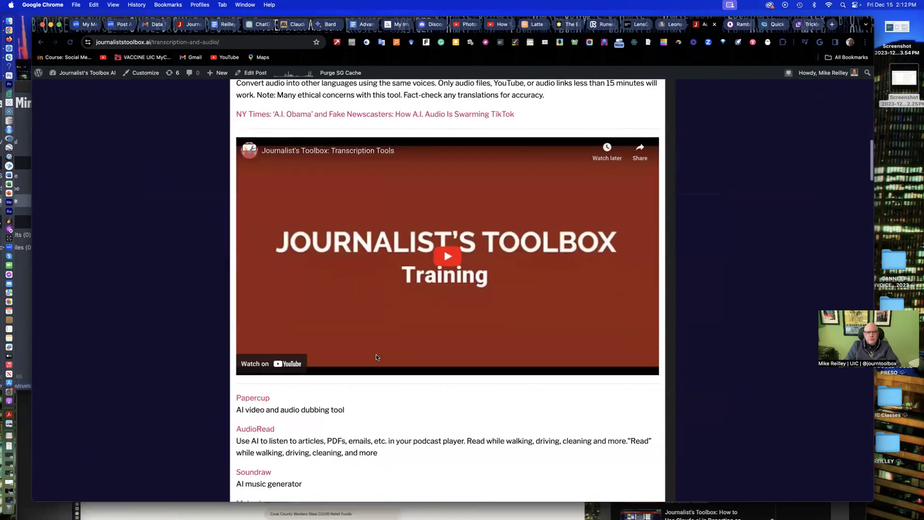
{"action": "scroll", "coordinate": [378, 358], "scroll_direction": "down", "scroll_amount": 9}
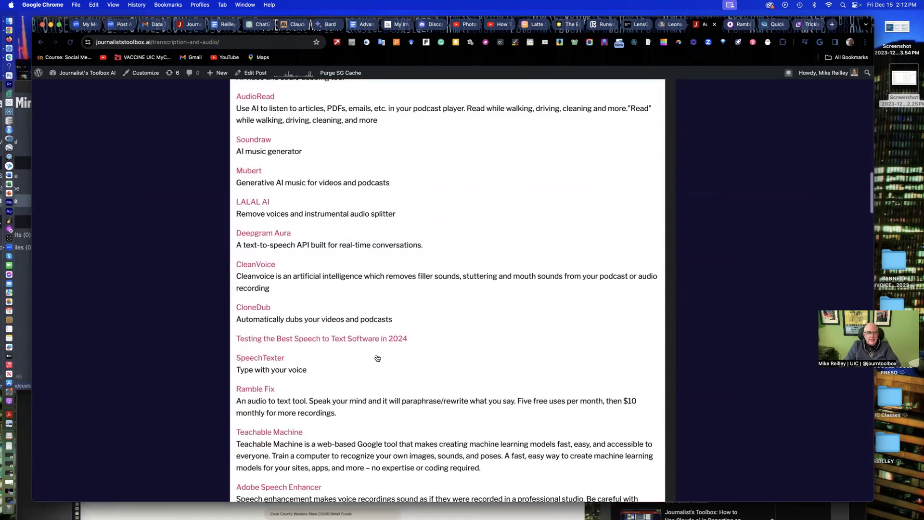
{"action": "scroll", "coordinate": [377, 358], "scroll_direction": "up", "scroll_amount": 6}
{"action": "scroll", "coordinate": [378, 358], "scroll_direction": "up", "scroll_amount": 4}
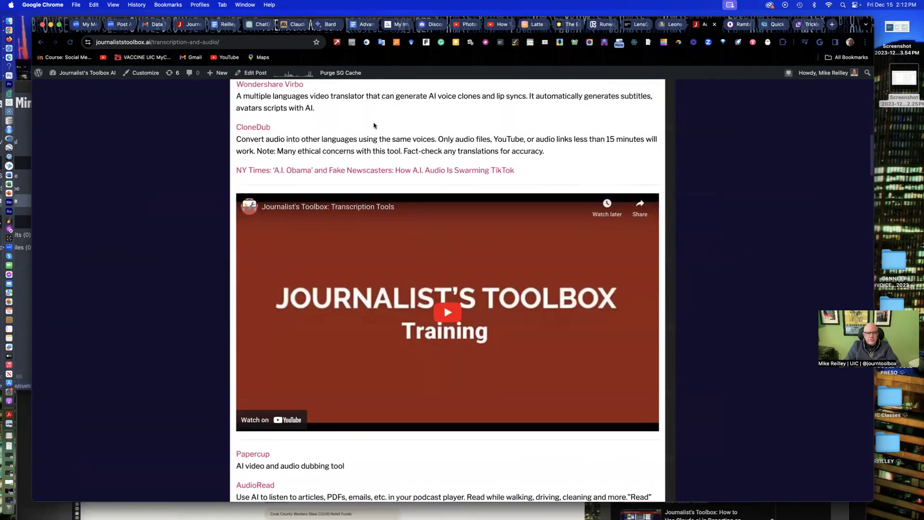
{"action": "scroll", "coordinate": [455, 311], "scroll_direction": "down", "scroll_amount": 6}
{"action": "scroll", "coordinate": [454, 309], "scroll_direction": "down", "scroll_amount": 20}
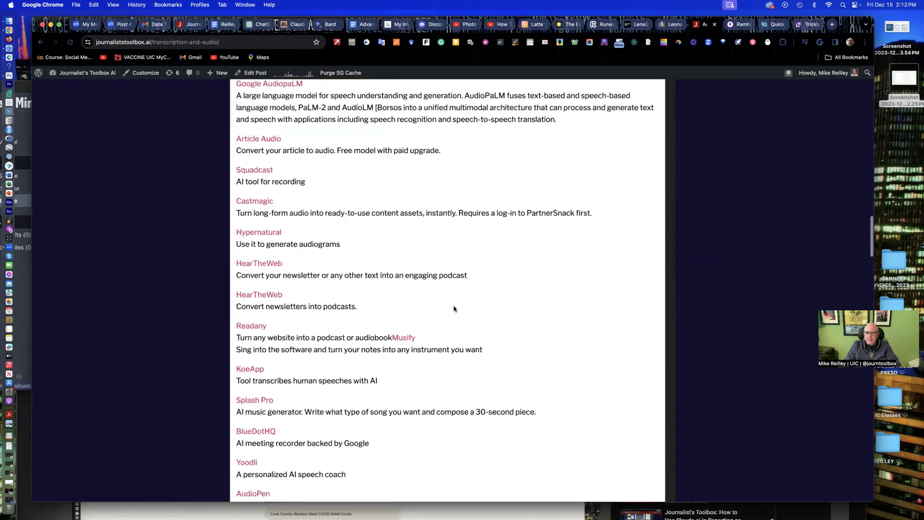
{"action": "scroll", "coordinate": [454, 308], "scroll_direction": "down", "scroll_amount": 4}
{"action": "scroll", "coordinate": [454, 309], "scroll_direction": "up", "scroll_amount": 20}
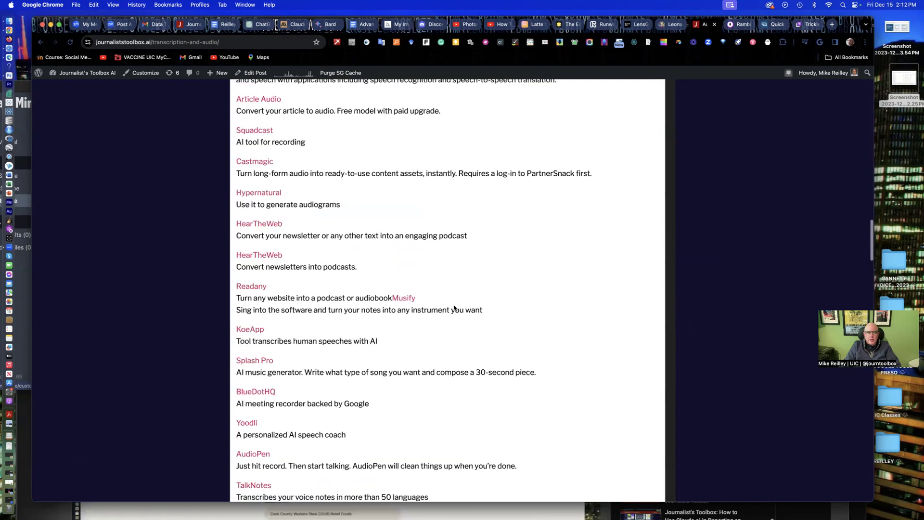
{"action": "key", "text": "Home"}
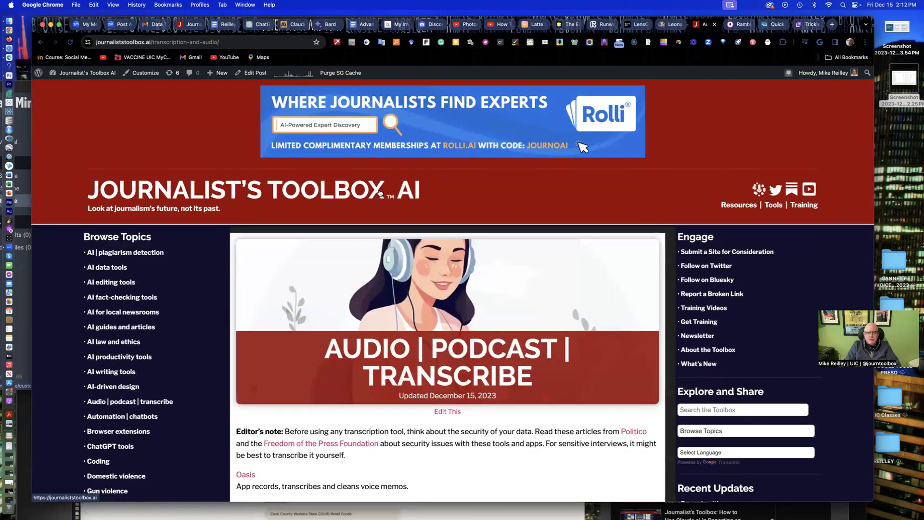
{"action": "left_click", "coordinate": [381, 193]}
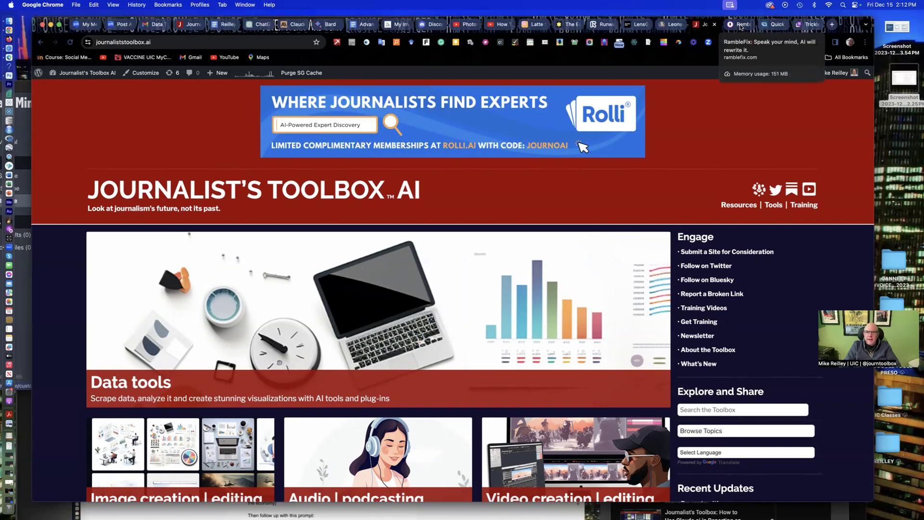
Switch to the RambleFix site, view the Unlimited plan pricing, and return to the recorder.
{"action": "left_click", "coordinate": [741, 27]}
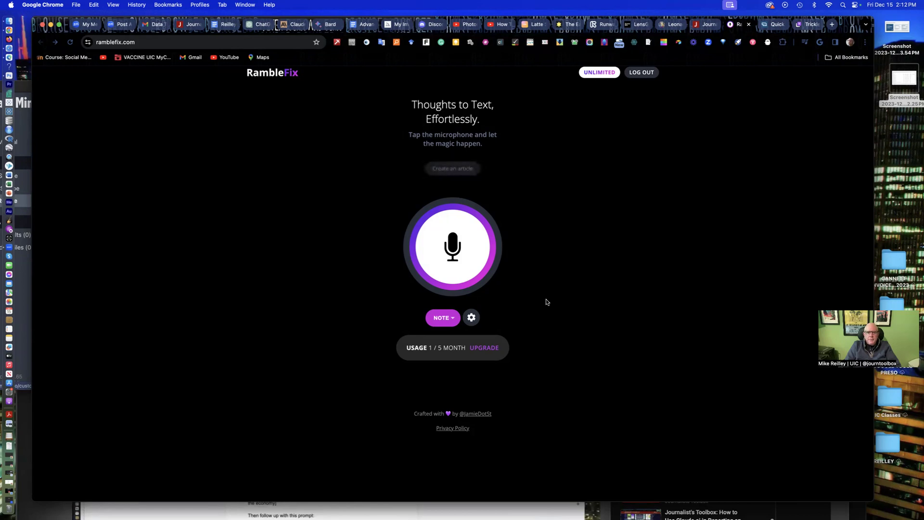
{"action": "left_click", "coordinate": [487, 348]}
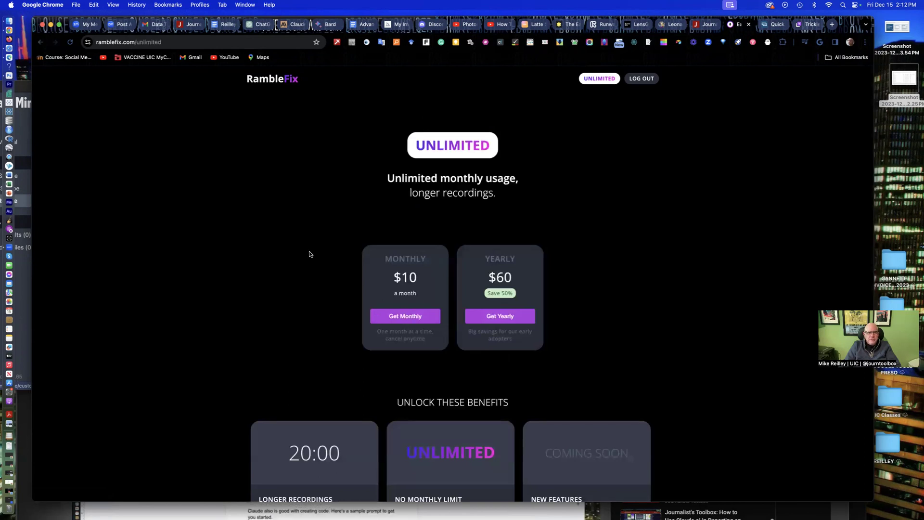
{"action": "left_click", "coordinate": [40, 42]}
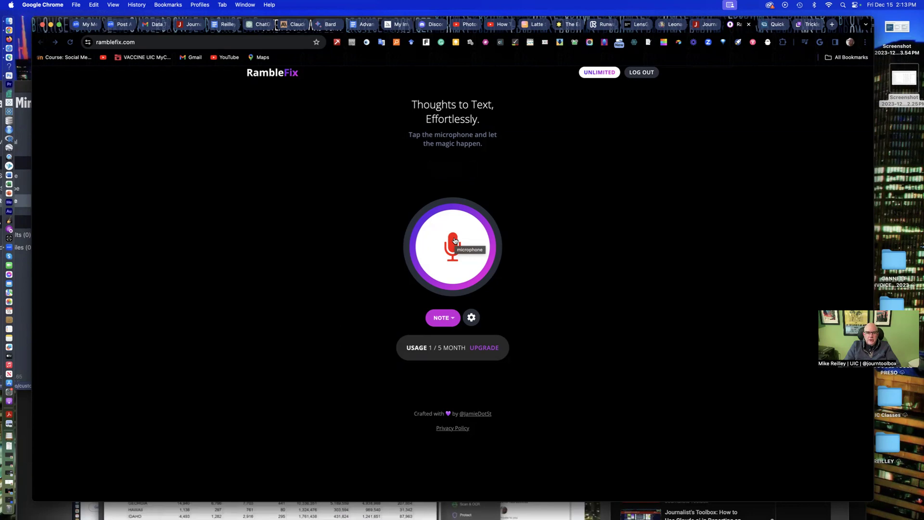
Record a spoken note about the JTBot custom GPT idea for the Journalist's Toolbox and copy the generated note's text.
{"action": "left_click", "coordinate": [455, 240]}
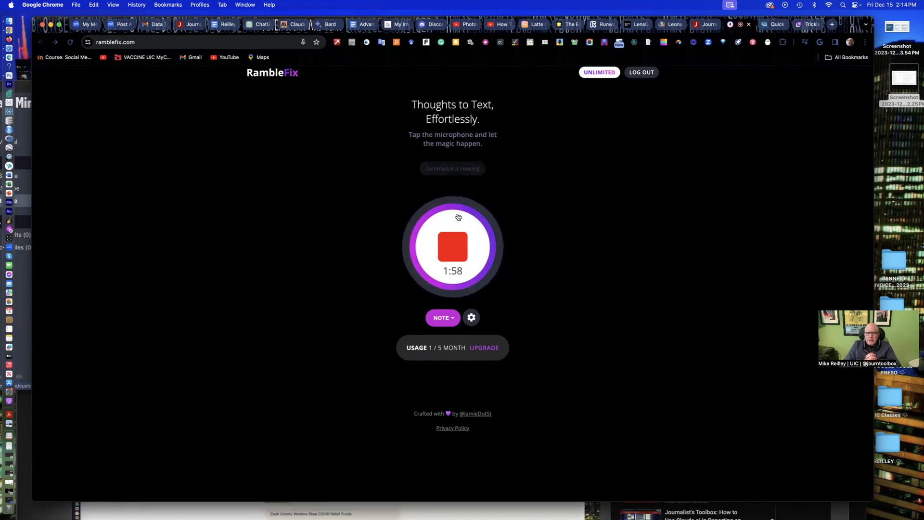
{"action": "left_click", "coordinate": [453, 253]}
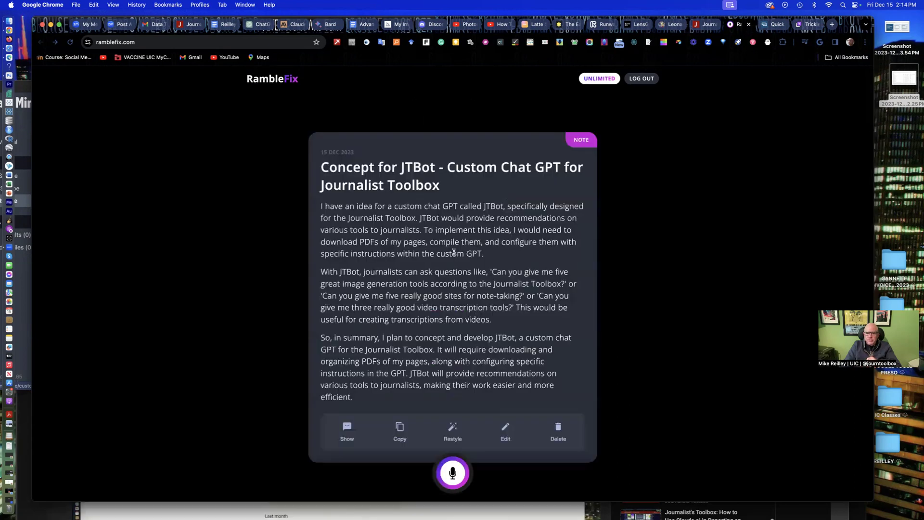
{"action": "scroll", "coordinate": [398, 266], "scroll_direction": "down", "scroll_amount": 6}
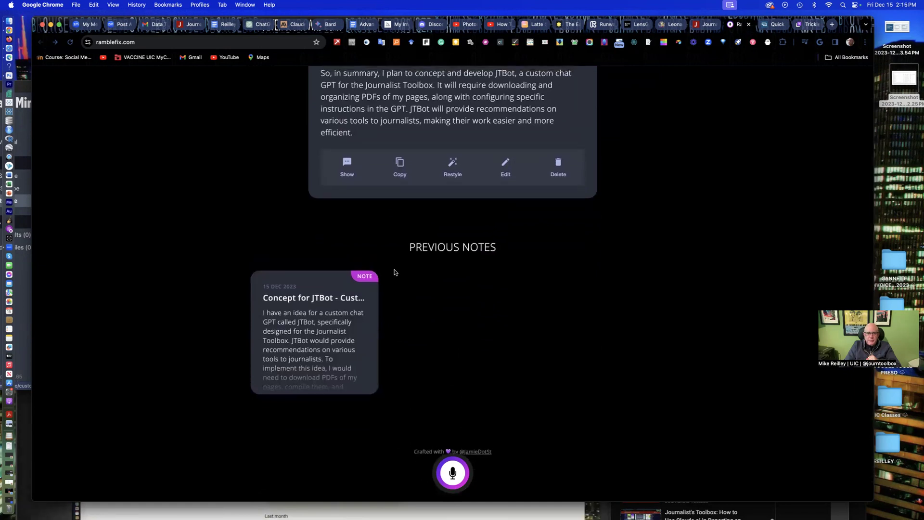
{"action": "scroll", "coordinate": [394, 272], "scroll_direction": "up", "scroll_amount": 6}
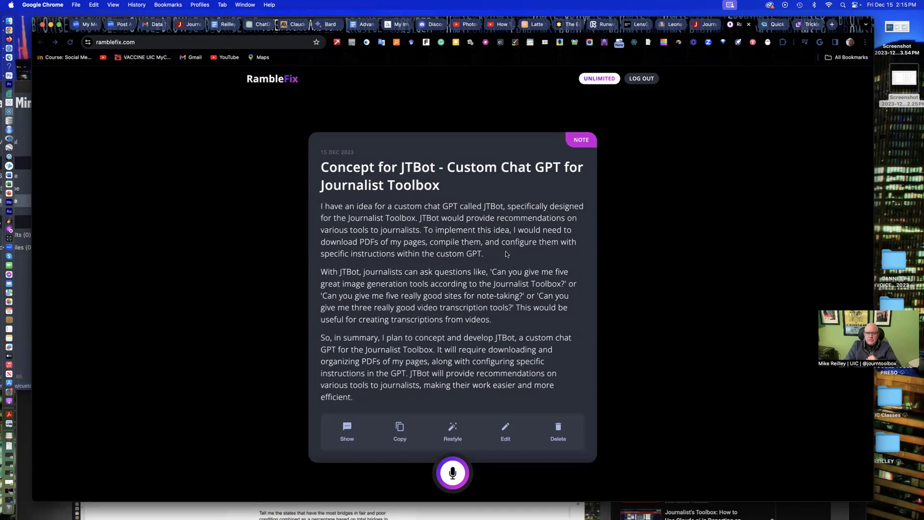
{"action": "scroll", "coordinate": [437, 279], "scroll_direction": "down", "scroll_amount": 3}
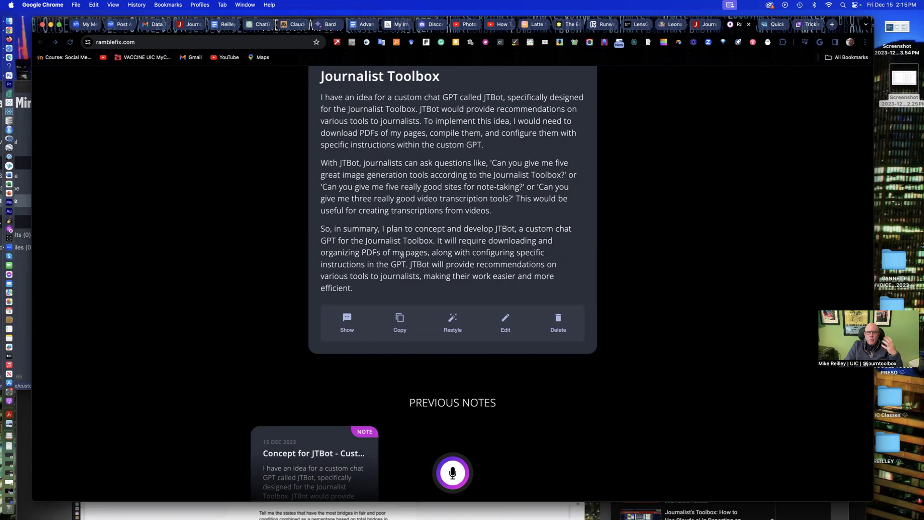
{"action": "left_click", "coordinate": [404, 319]}
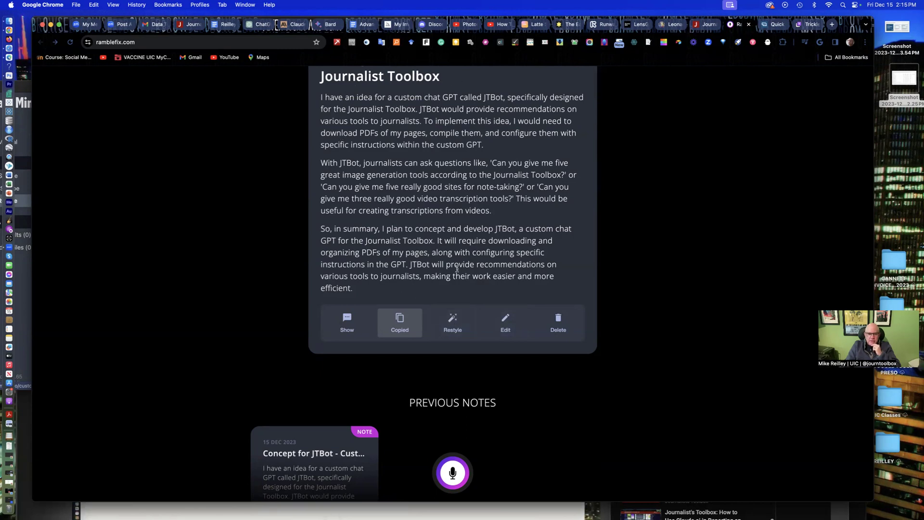
Delete the JTBot concept note from RambleFix and confirm the deletion.
{"action": "scroll", "coordinate": [457, 270], "scroll_direction": "down", "scroll_amount": 5}
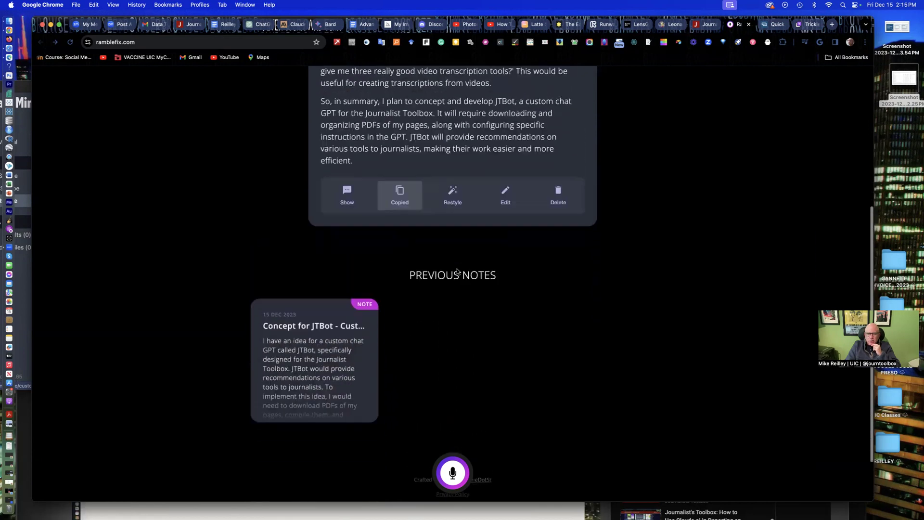
{"action": "scroll", "coordinate": [457, 272], "scroll_direction": "up", "scroll_amount": 10}
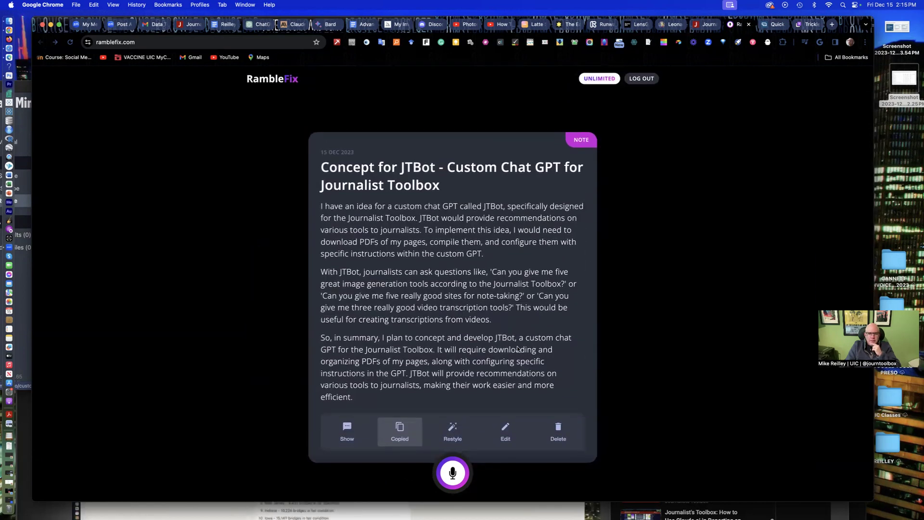
{"action": "left_click", "coordinate": [558, 428]}
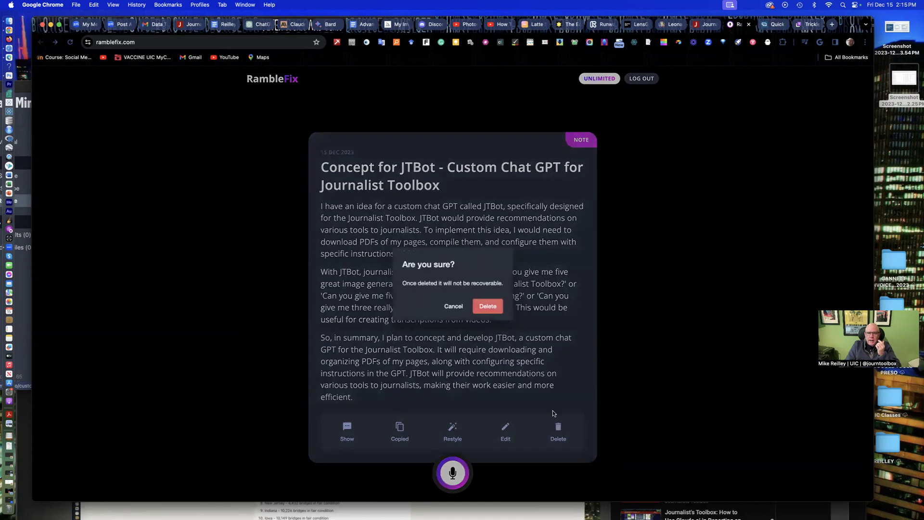
{"action": "left_click", "coordinate": [496, 307]}
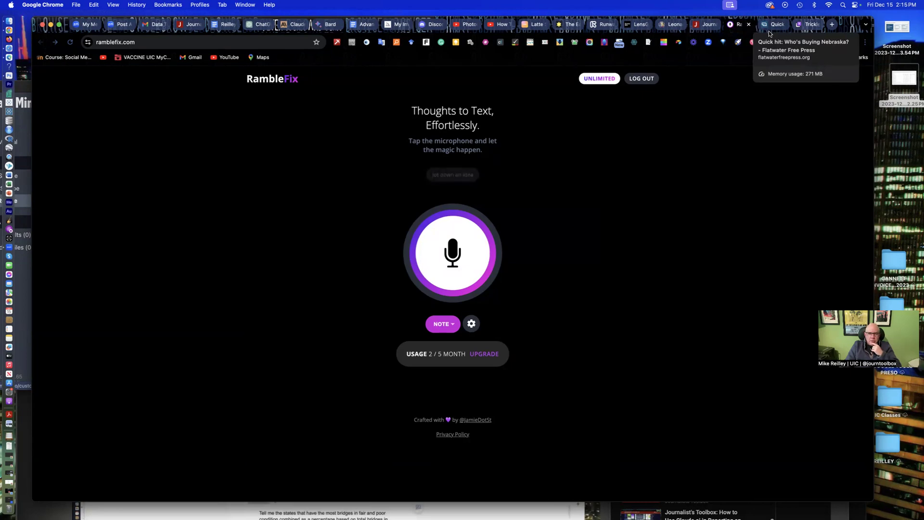
Glance at Trickle's Memories page and examine the Flatwater Free Press graphics and table on top Nebraska farmland buyers by money spent.
{"action": "left_click", "coordinate": [809, 25]}
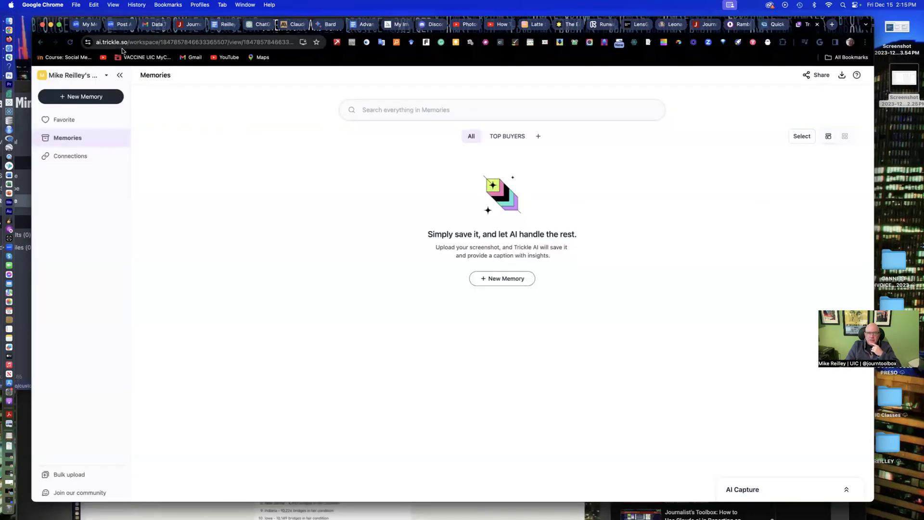
{"action": "left_click", "coordinate": [766, 26]}
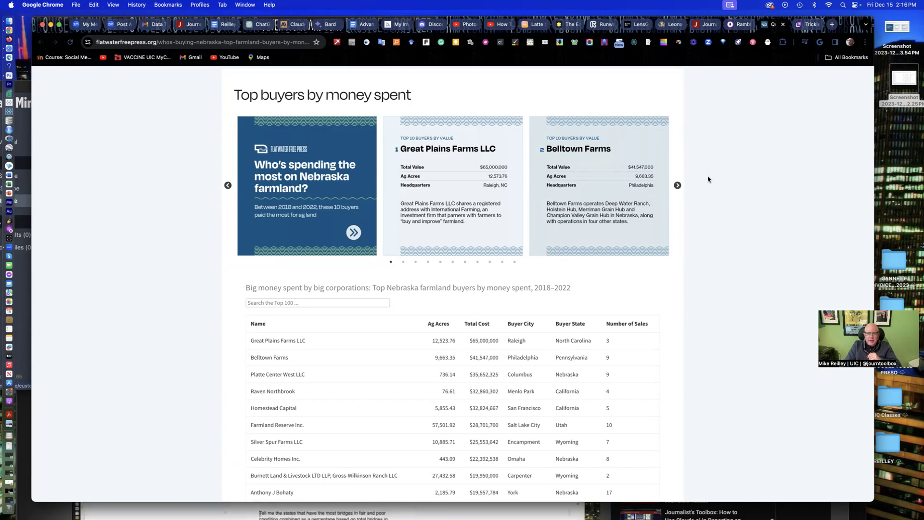
{"action": "scroll", "coordinate": [707, 175], "scroll_direction": "down", "scroll_amount": 1}
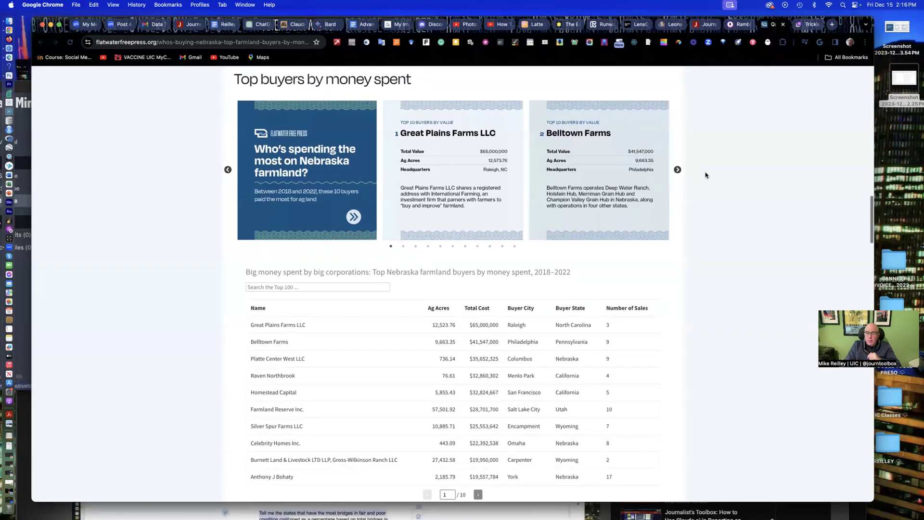
{"action": "scroll", "coordinate": [706, 175], "scroll_direction": "up", "scroll_amount": 1}
{"action": "scroll", "coordinate": [706, 175], "scroll_direction": "up", "scroll_amount": 1}
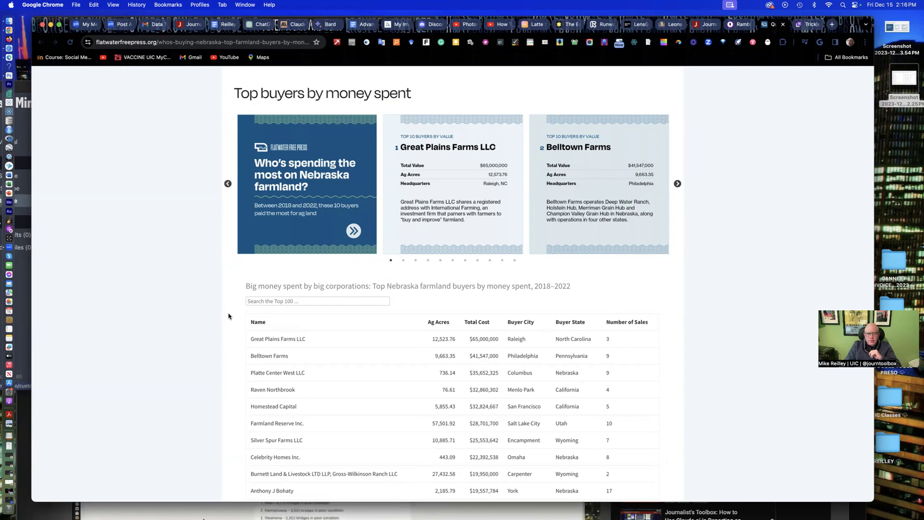
{"action": "scroll", "coordinate": [413, 355], "scroll_direction": "down", "scroll_amount": 5}
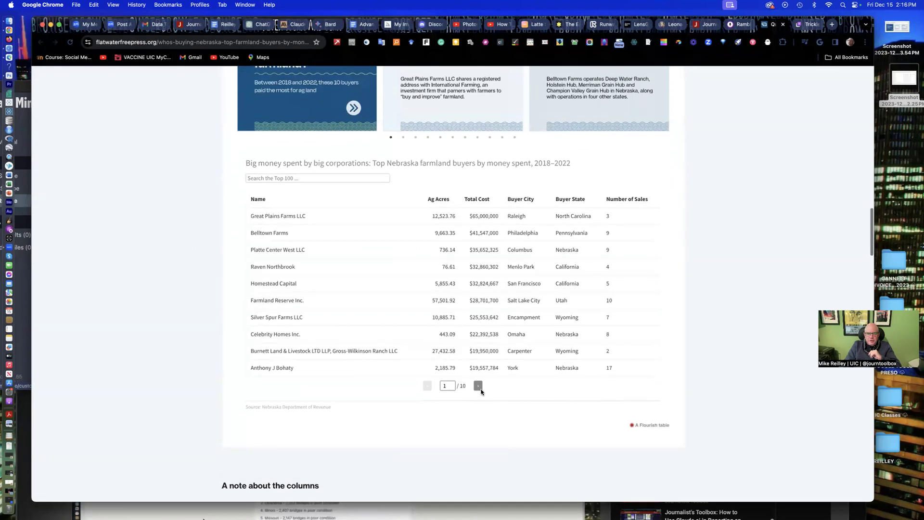
{"action": "scroll", "coordinate": [481, 314], "scroll_direction": "up", "scroll_amount": 3}
{"action": "scroll", "coordinate": [482, 316], "scroll_direction": "up", "scroll_amount": 2}
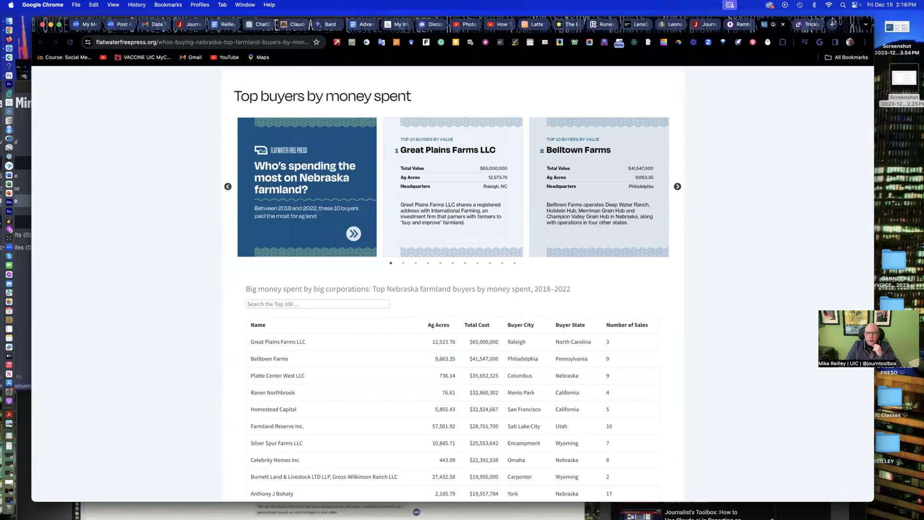
Switch to Trickle and upload the desktop screenshot of the farmland buyers table to AI Capture as a new memory.
{"action": "left_click", "coordinate": [807, 27]}
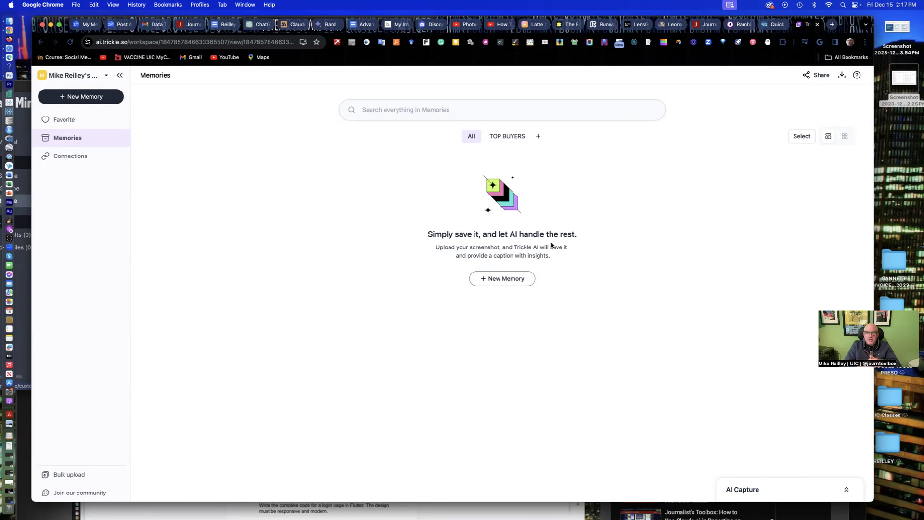
{"action": "left_click", "coordinate": [502, 280]}
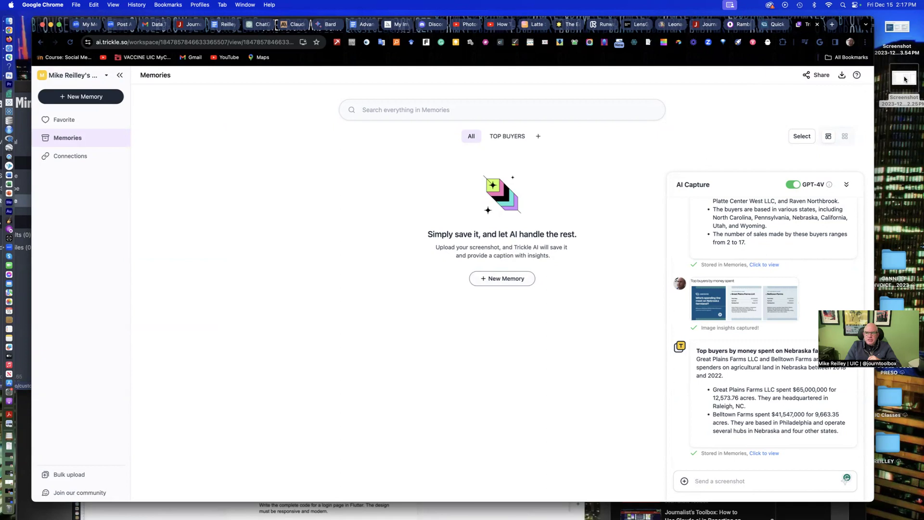
{"action": "left_click", "coordinate": [894, 88]}
{"action": "left_click_drag", "start_coordinate": [892, 91], "coordinate": [453, 272]}
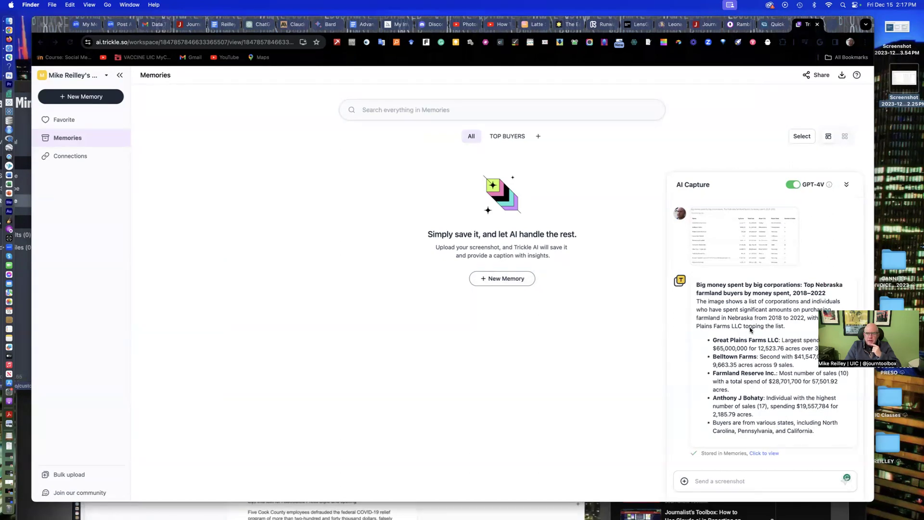
Open the stored memory of the farmland buyers table and add it to the TOP BUYERS collection.
{"action": "left_click", "coordinate": [763, 454]}
{"action": "left_click", "coordinate": [764, 454]}
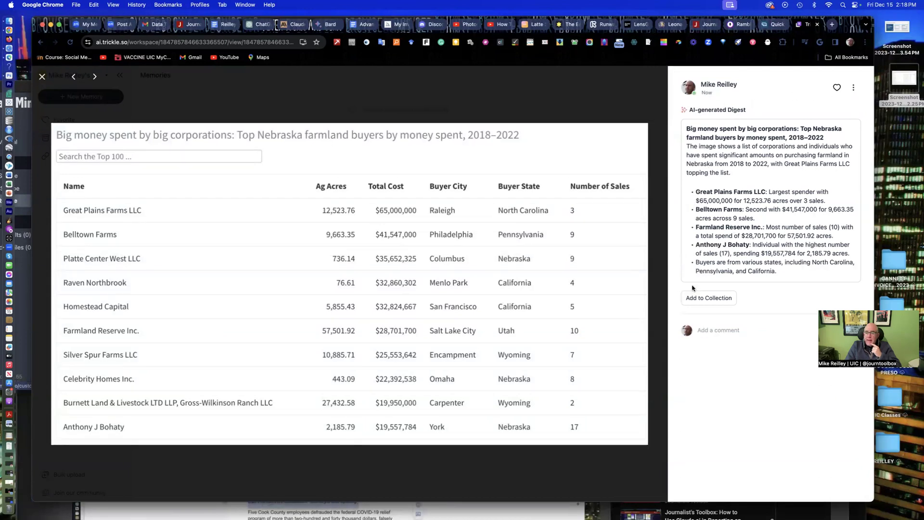
{"action": "left_click", "coordinate": [707, 299]}
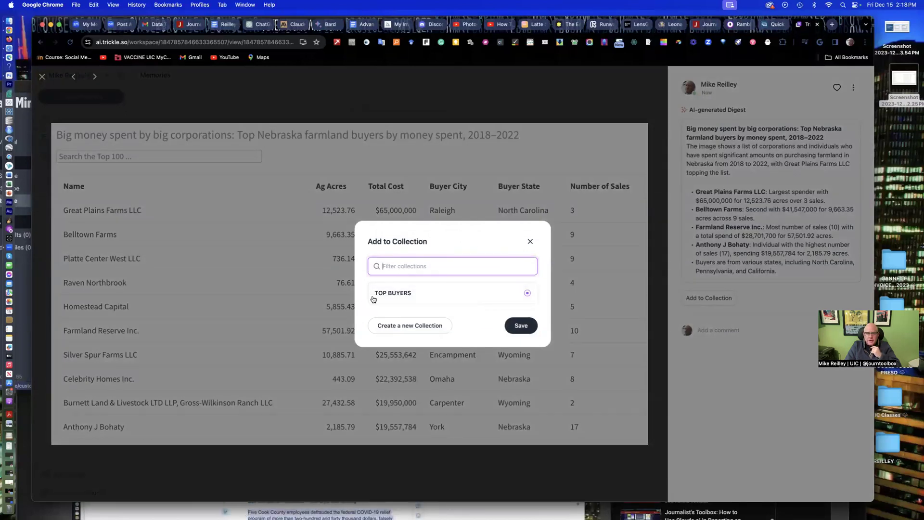
{"action": "left_click", "coordinate": [403, 298]}
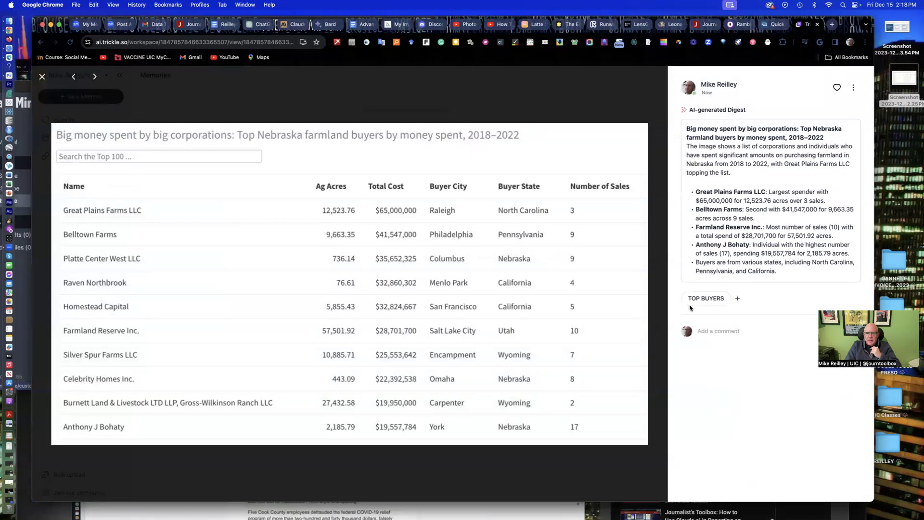
Check the available actions for the farmland buyers memory, highlight its whole AI-generated digest, and close the memory.
{"action": "left_click", "coordinate": [854, 88]}
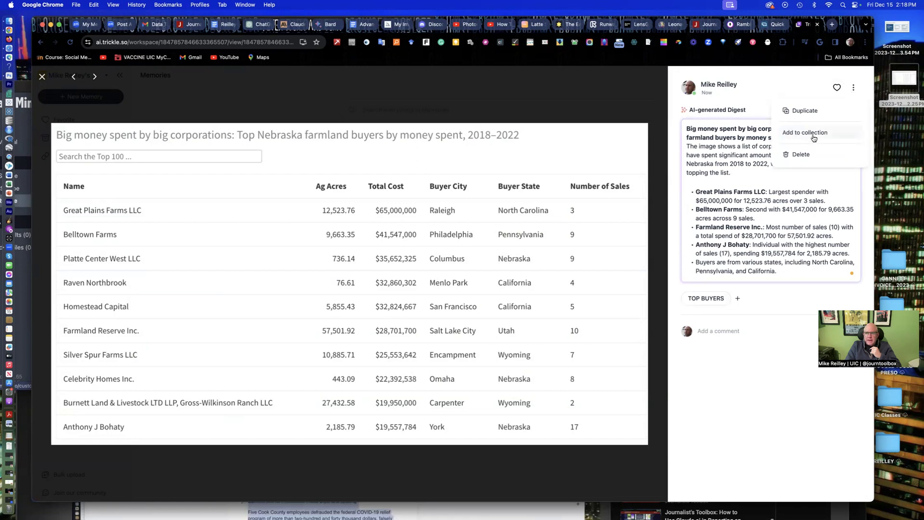
{"action": "left_click", "coordinate": [781, 272]}
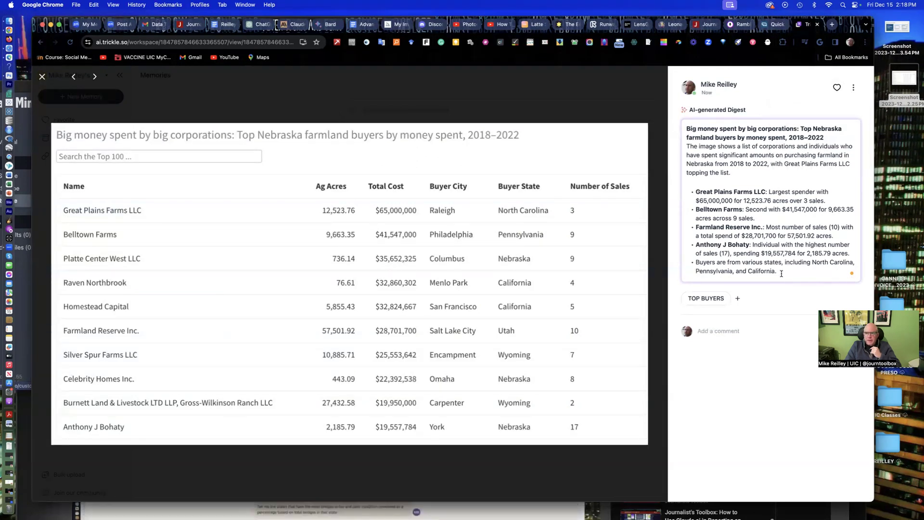
{"action": "left_click_drag", "start_coordinate": [781, 273], "coordinate": [659, 108]}
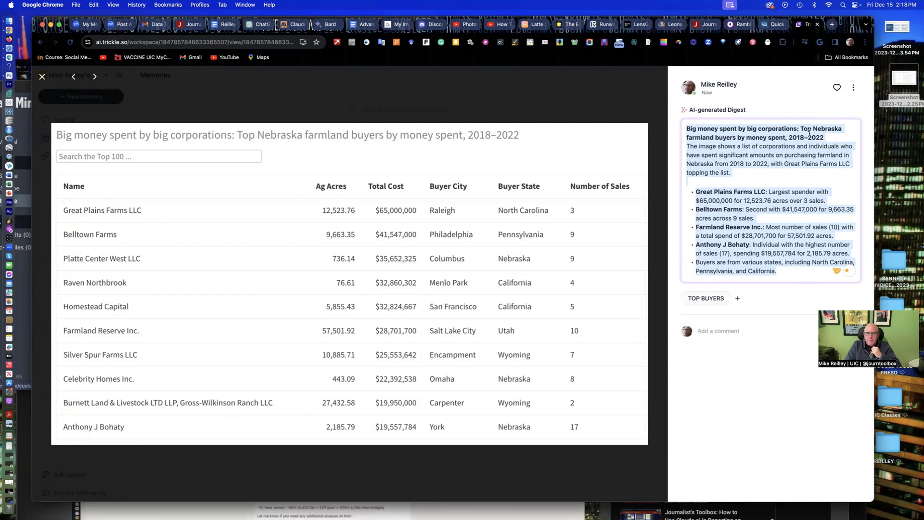
{"action": "left_click", "coordinate": [600, 104]}
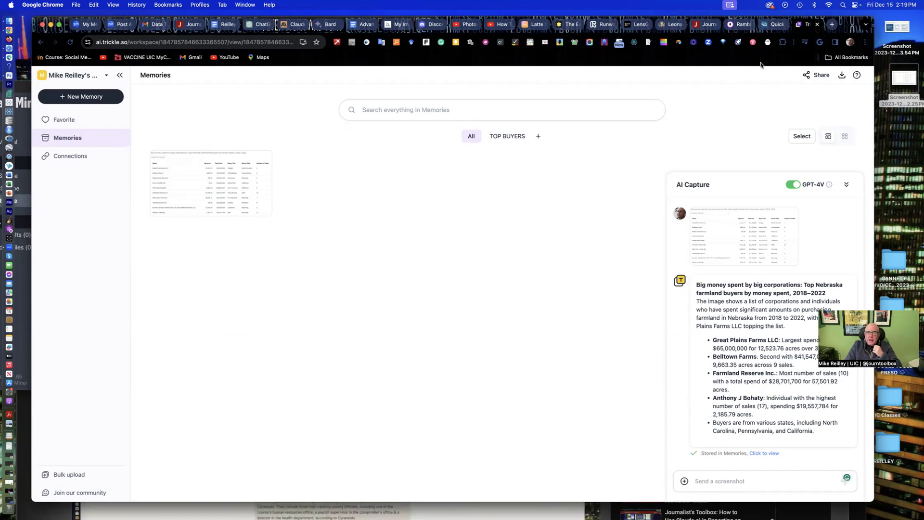
Switch to the Journalist's Toolbox AI site and browse the newly added AI tools on its What's New page.
{"action": "left_click", "coordinate": [741, 24]}
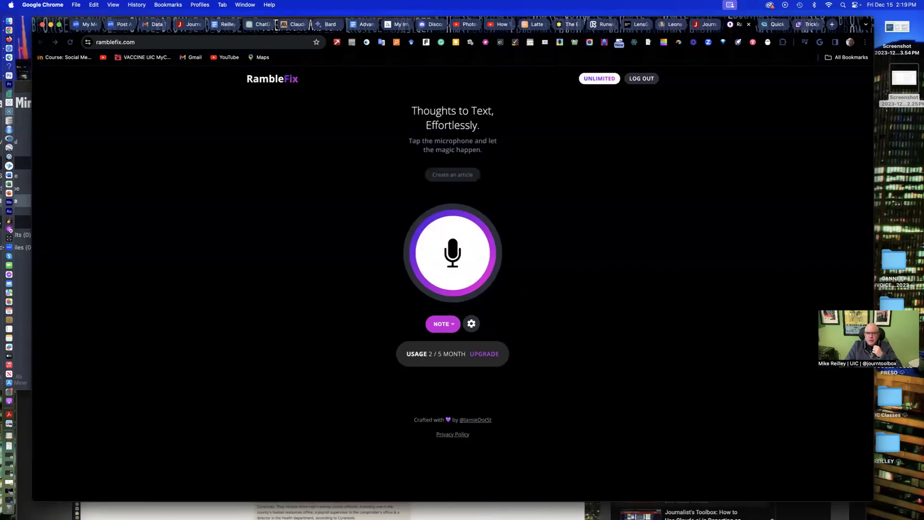
{"action": "left_click", "coordinate": [706, 25]}
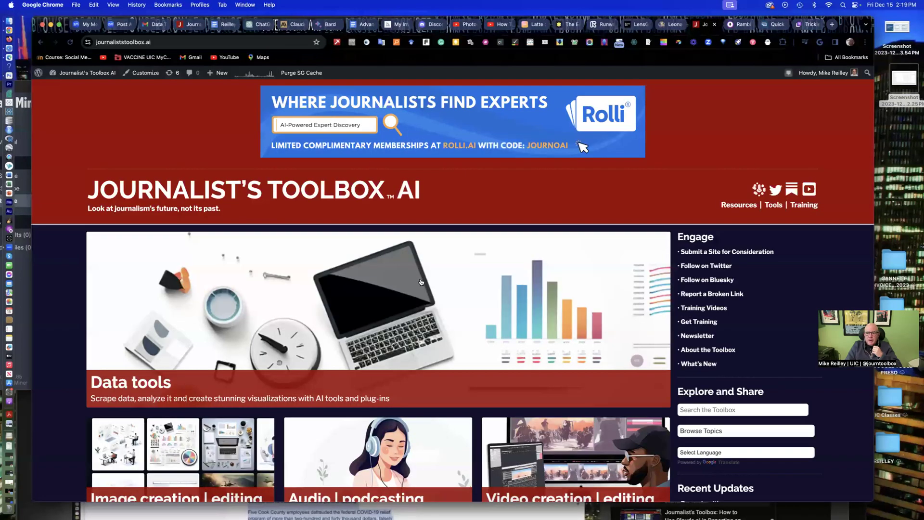
{"action": "scroll", "coordinate": [420, 282], "scroll_direction": "down", "scroll_amount": 2}
{"action": "scroll", "coordinate": [420, 281], "scroll_direction": "down", "scroll_amount": 3}
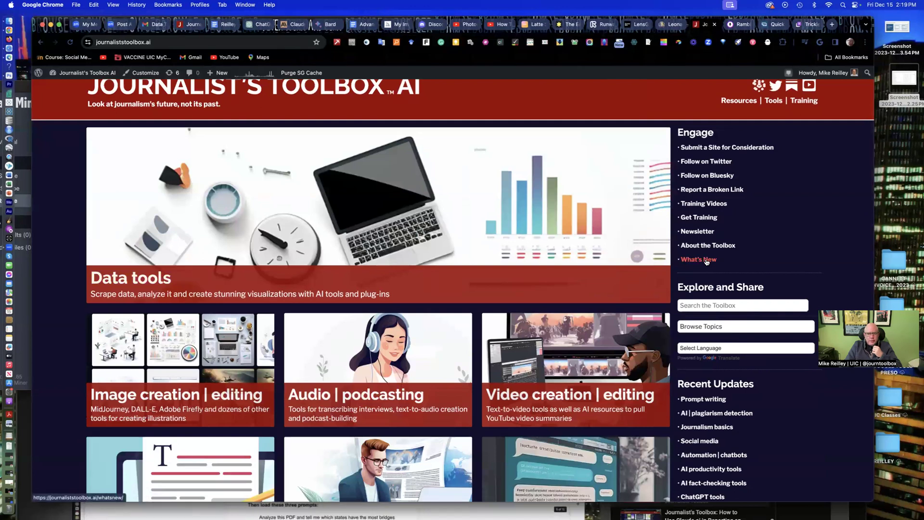
{"action": "left_click", "coordinate": [706, 260]}
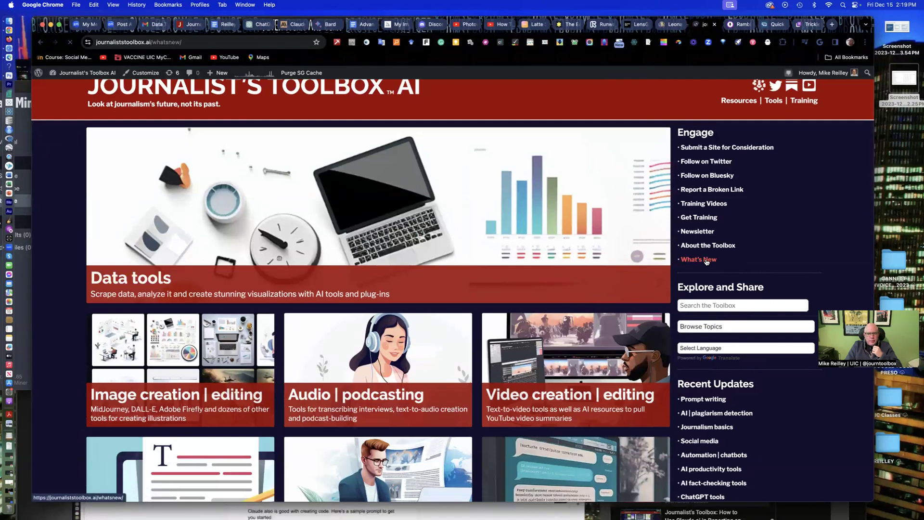
{"action": "scroll", "coordinate": [329, 232], "scroll_direction": "down", "scroll_amount": 5}
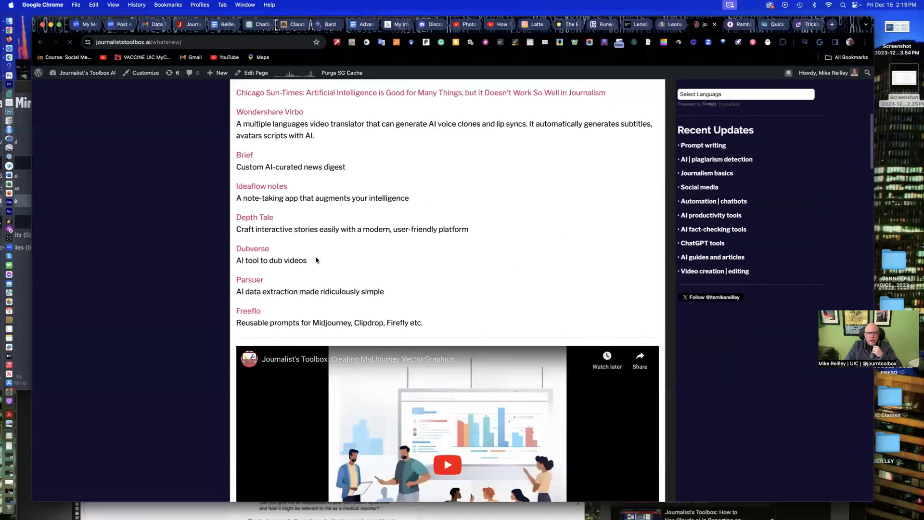
{"action": "scroll", "coordinate": [315, 276], "scroll_direction": "down", "scroll_amount": 15}
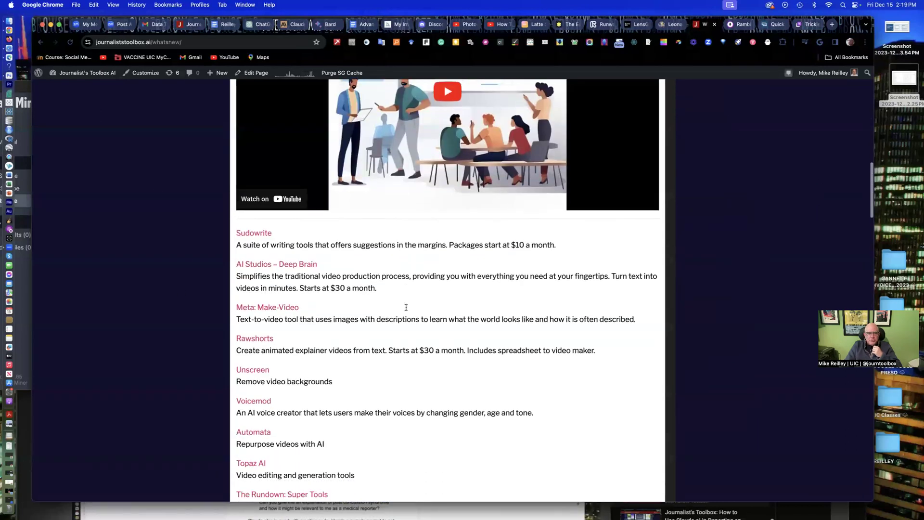
{"action": "scroll", "coordinate": [406, 308], "scroll_direction": "up", "scroll_amount": 20}
{"action": "scroll", "coordinate": [406, 309], "scroll_direction": "down", "scroll_amount": 2}
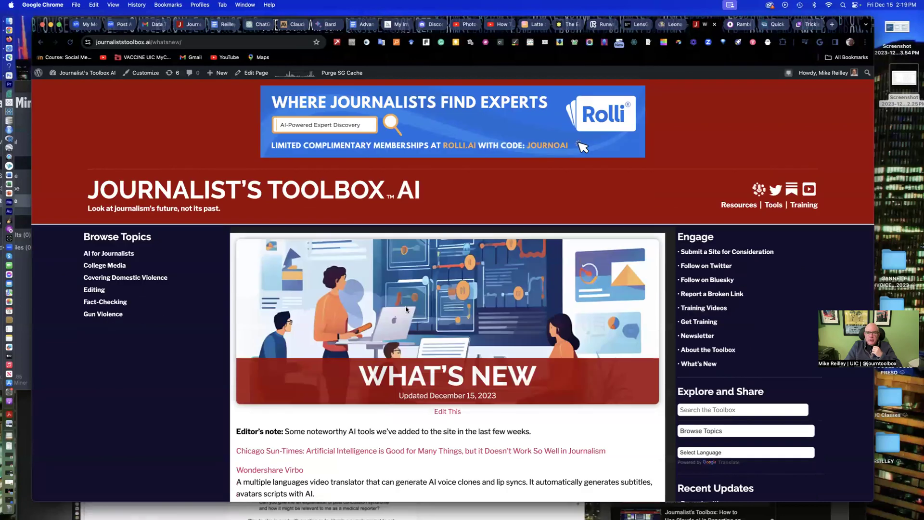